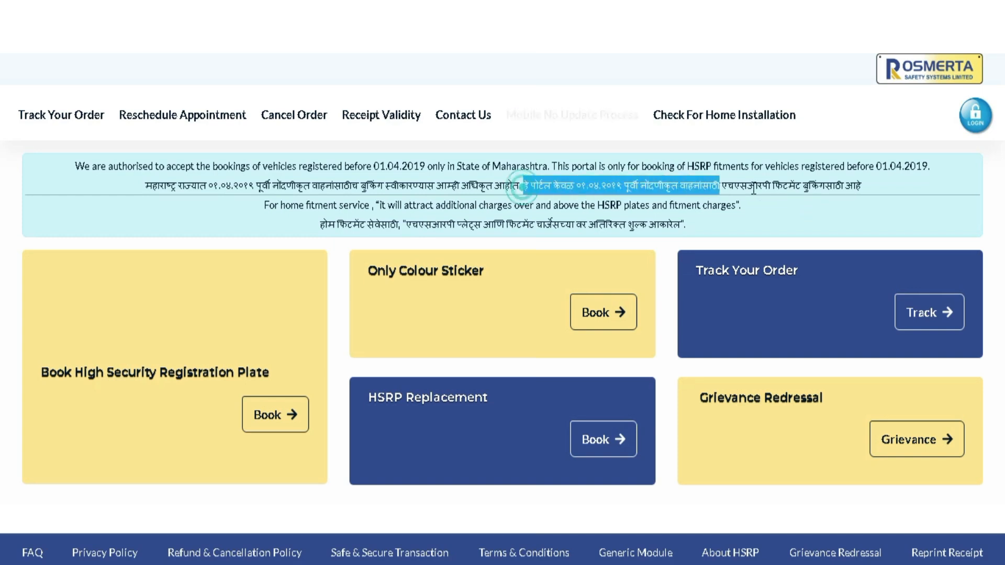
# Dismiss the notice selection and start a plate booking from the 'Book High Security Registration Plate' card
pyautogui.click(843, 216)
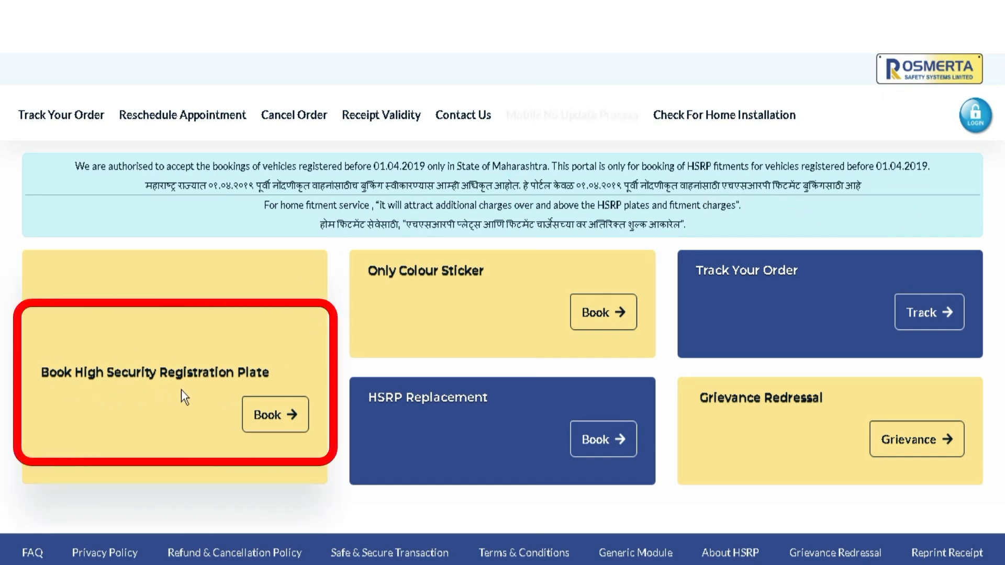
pyautogui.click(277, 417)
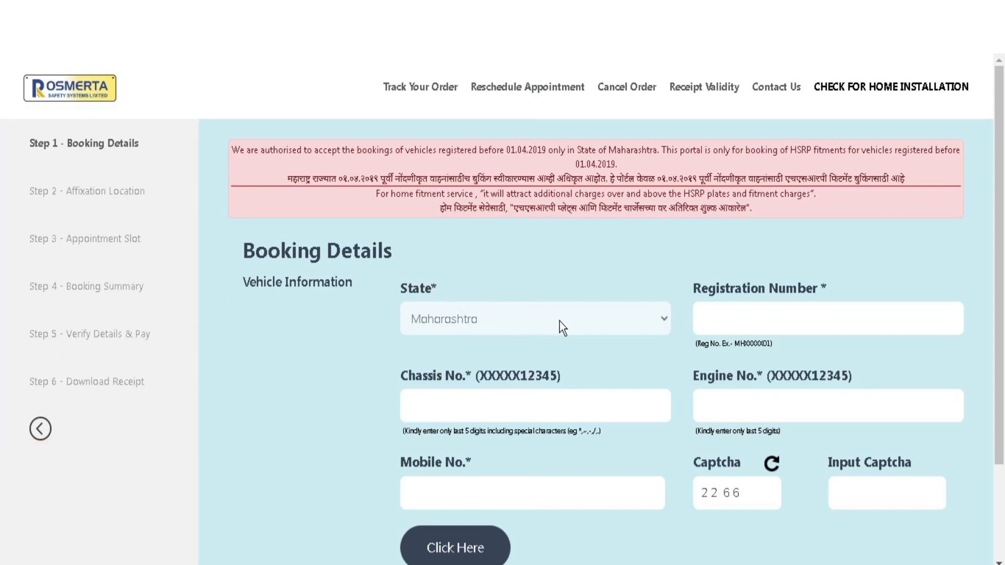
# Enter the vehicle registration number and the last five chassis and engine digits
pyautogui.click(750, 320)
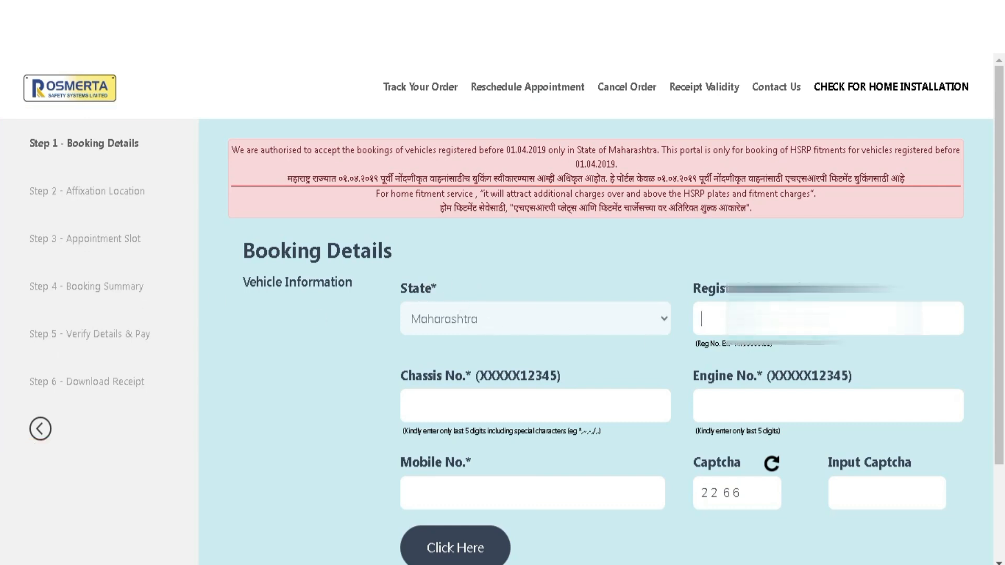
pyautogui.write('MH0')
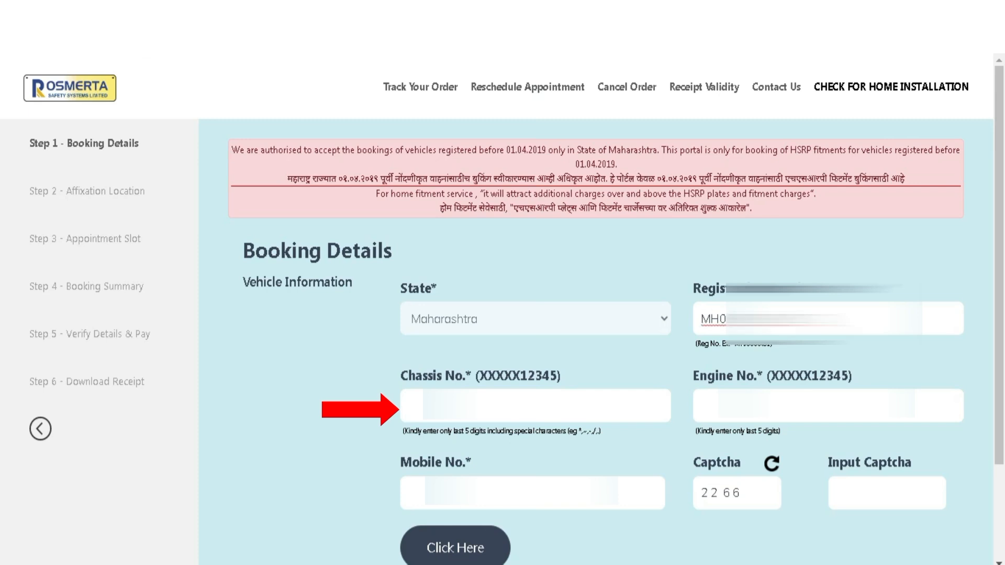
pyautogui.click(601, 408)
pyautogui.write('96')
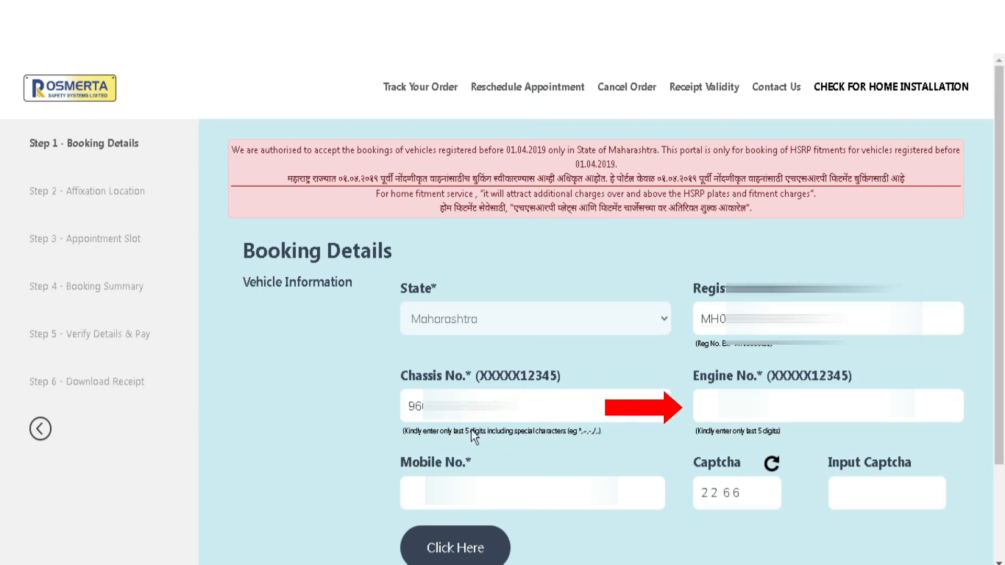
pyautogui.click(719, 409)
pyautogui.write('962')
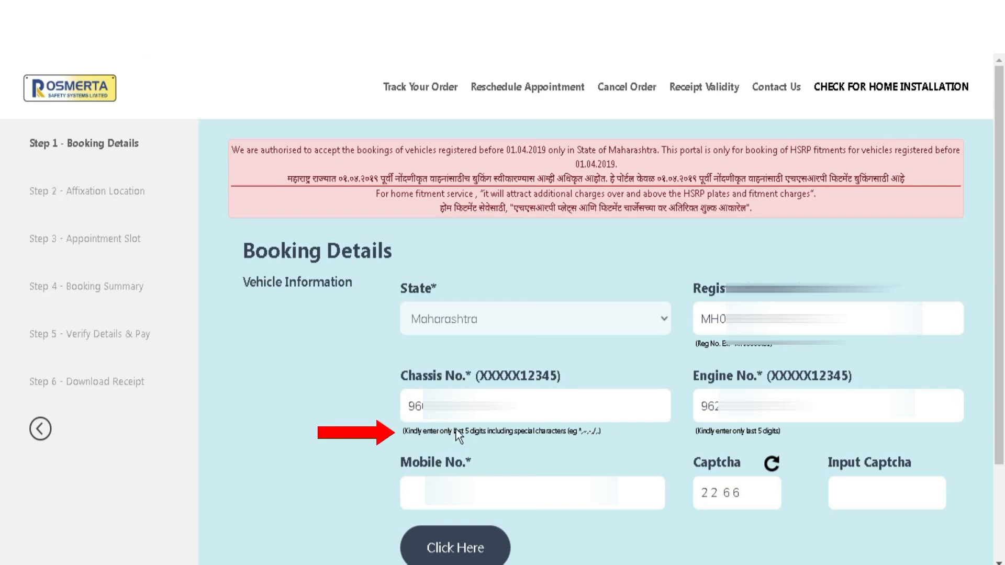
# Fill in the owner's mobile number and start typing the captcha code
pyautogui.press('Tab')
pyautogui.write('9')
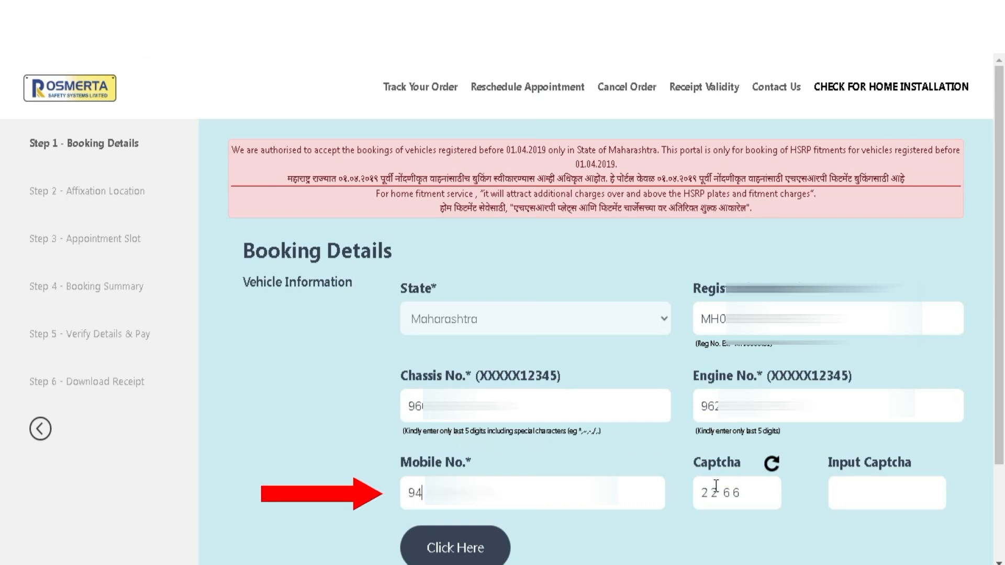
pyautogui.click(872, 497)
pyautogui.write('22')
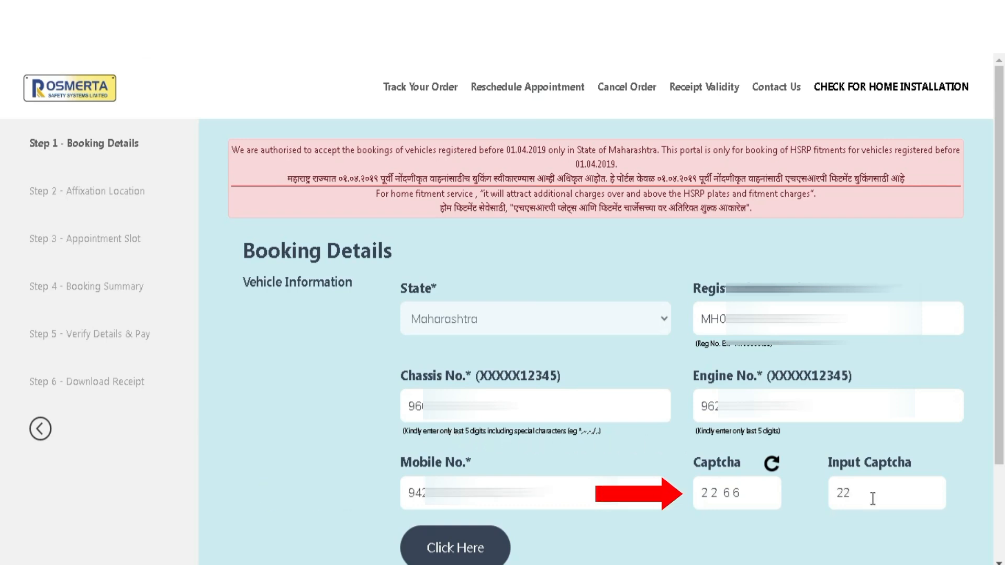
pyautogui.write('66')
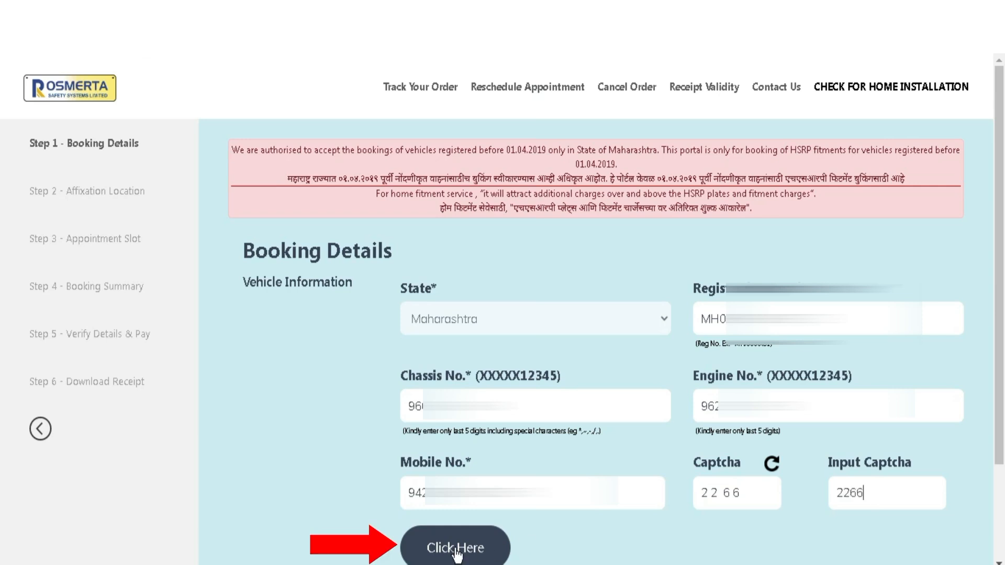
# Fetch the vehicle details and set the emission norm to BHARAT STAGE II
pyautogui.click(456, 549)
pyautogui.scroll(5, 884, 389)
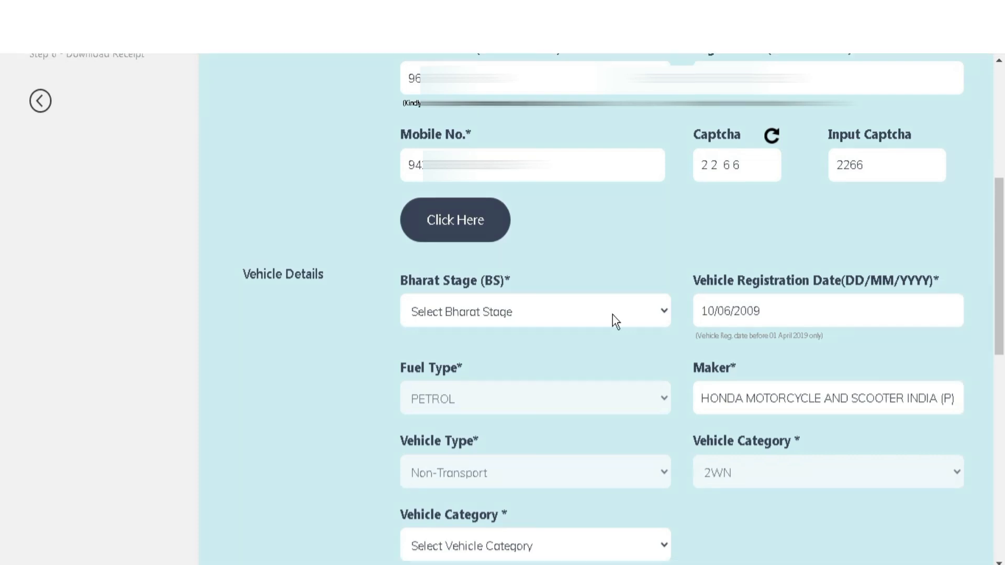
pyautogui.click(612, 315)
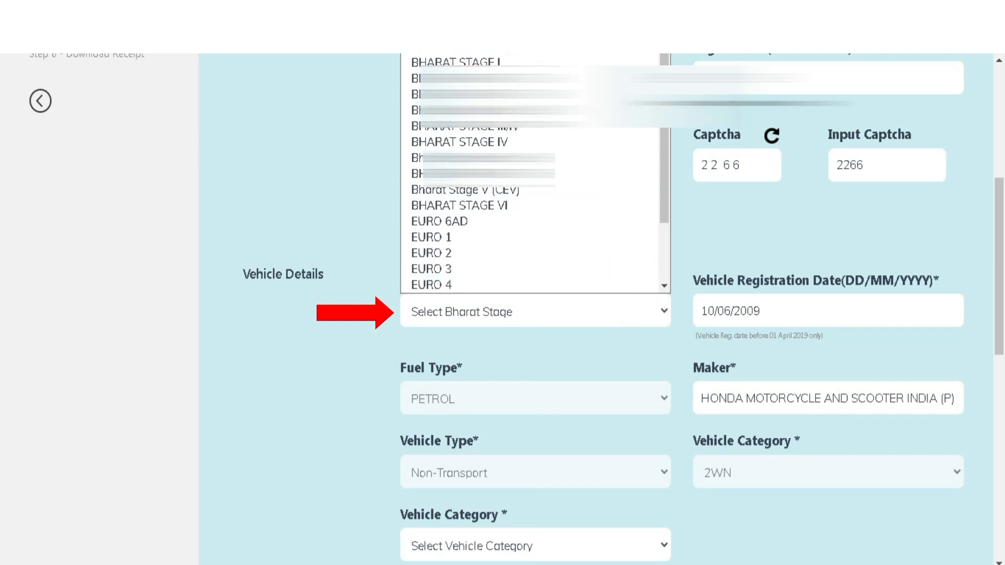
pyautogui.scroll(1, 535, 173)
pyautogui.click(524, 83)
pyautogui.scroll(-3, 627, 422)
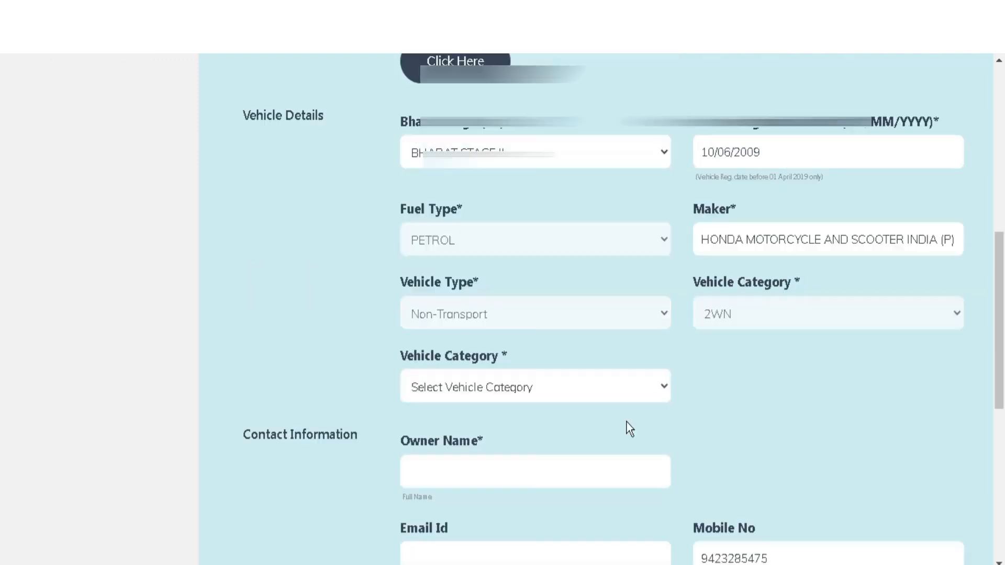
# Set vehicle category to Scooter, fill owner name, email and address, and submit
pyautogui.click(630, 390)
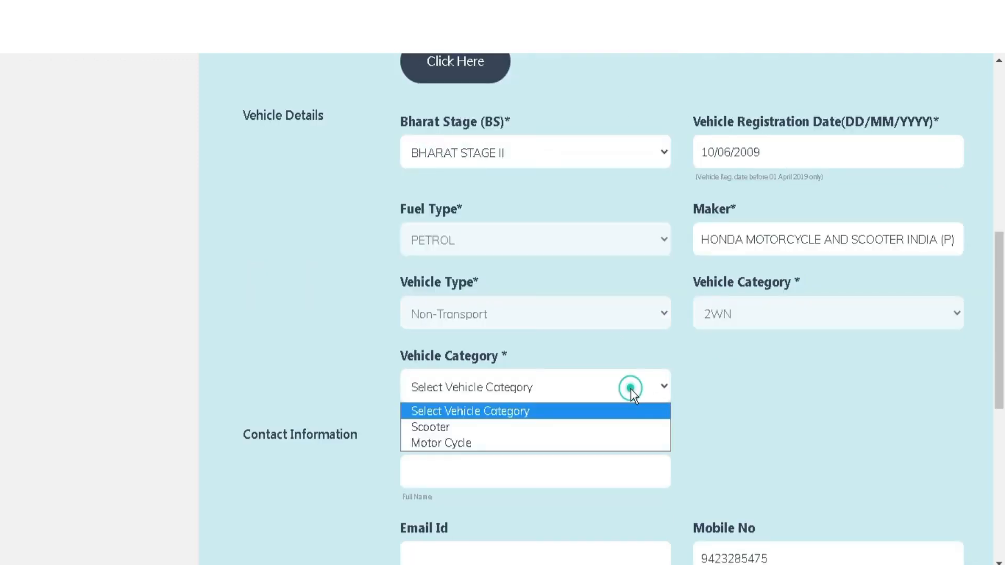
pyautogui.click(507, 426)
pyautogui.scroll(-5, 607, 345)
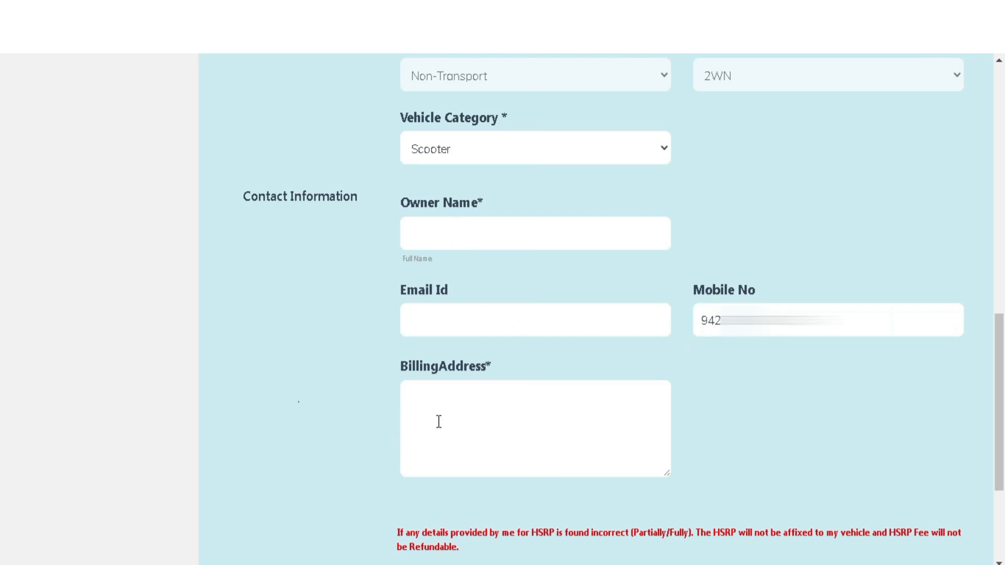
pyautogui.click(442, 239)
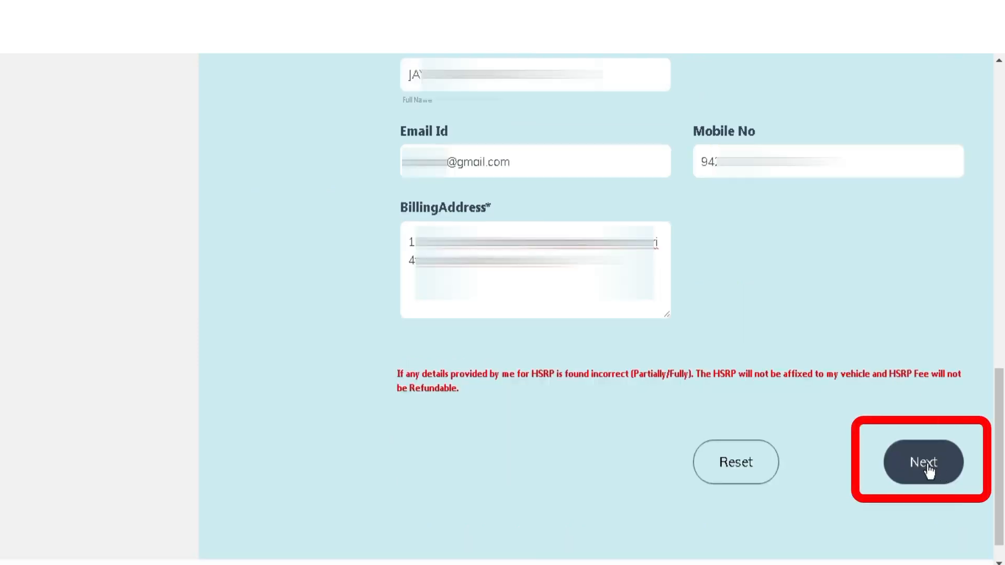
pyautogui.click(926, 464)
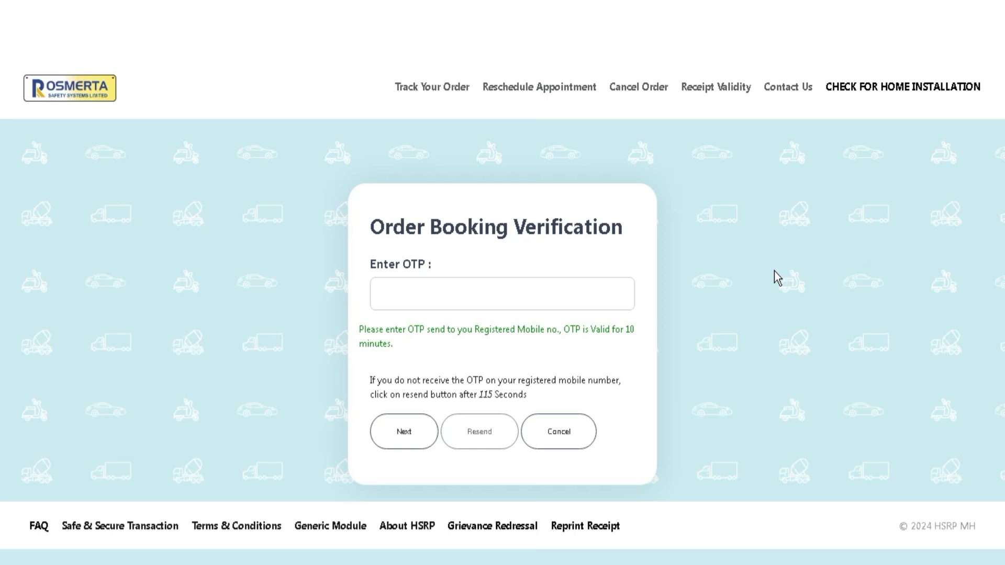
# Enter the SMS one-time password and confirm the booking verification
pyautogui.click(577, 296)
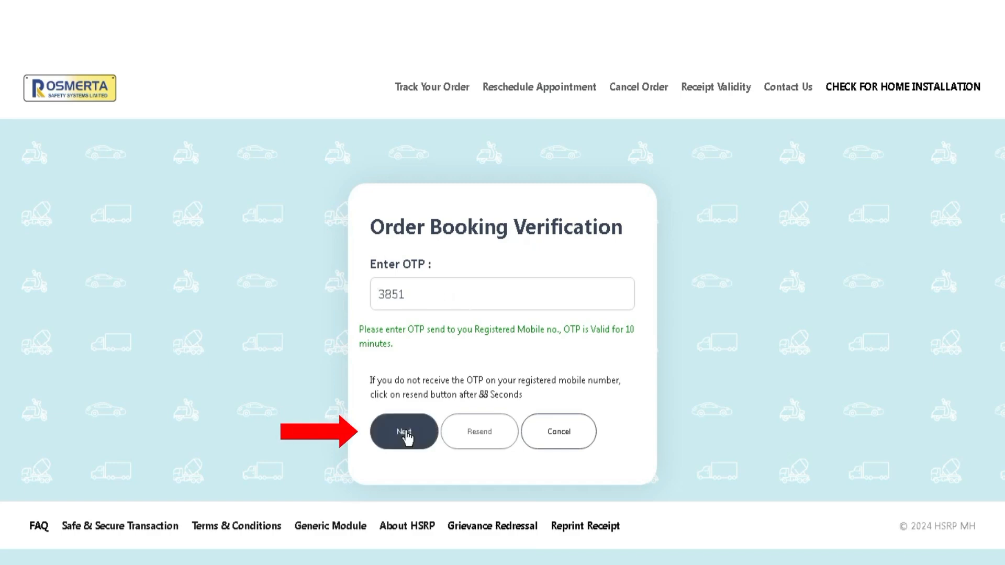
pyautogui.click(407, 434)
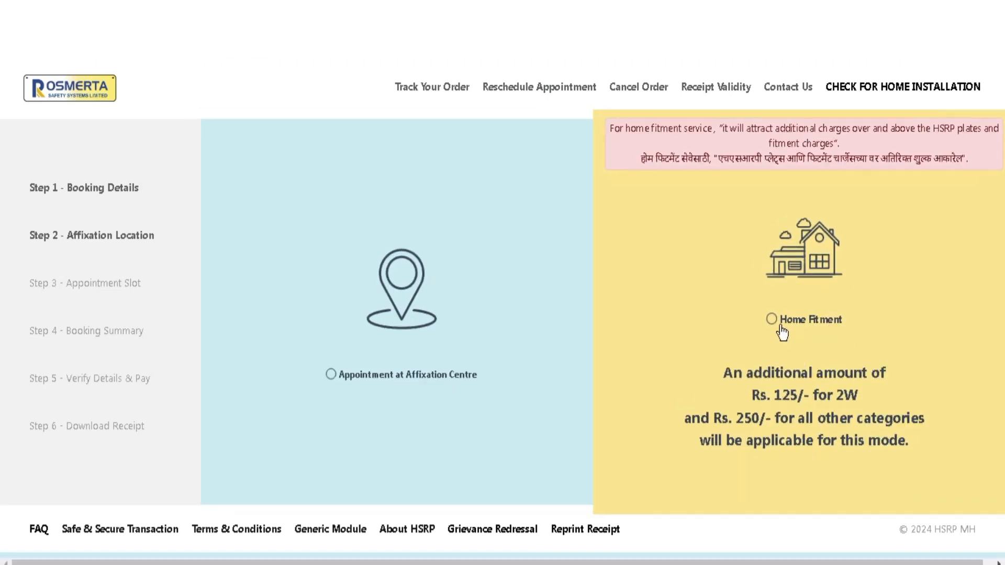
# Select Home Fitment and check service availability for the entered pincode
pyautogui.click(773, 321)
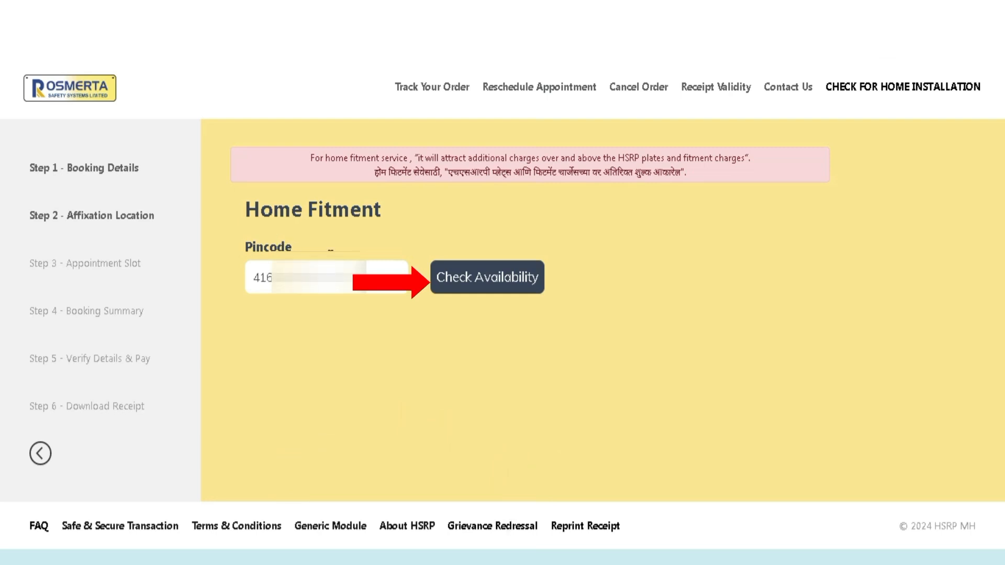
pyautogui.click(469, 287)
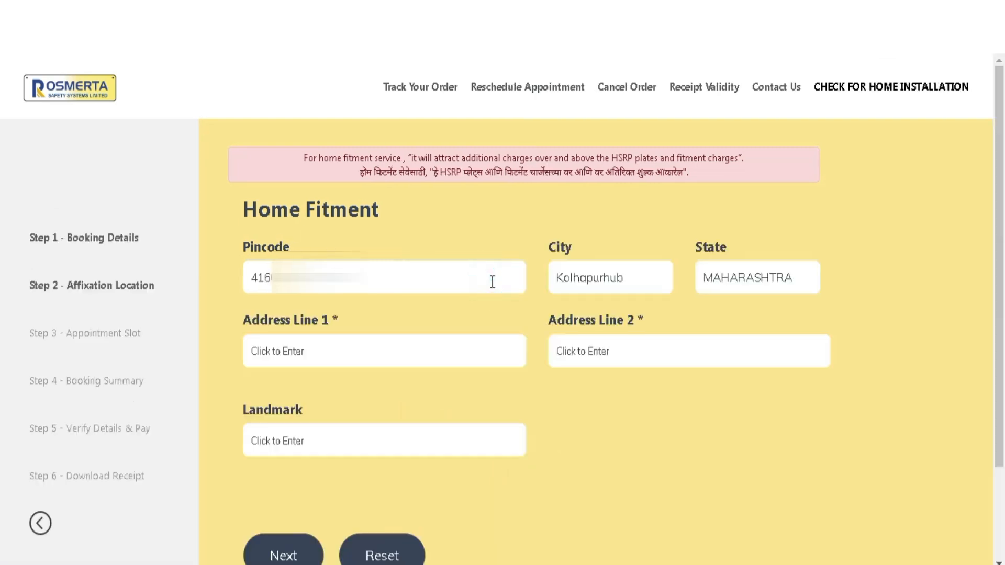
pyautogui.scroll(-2, 492, 282)
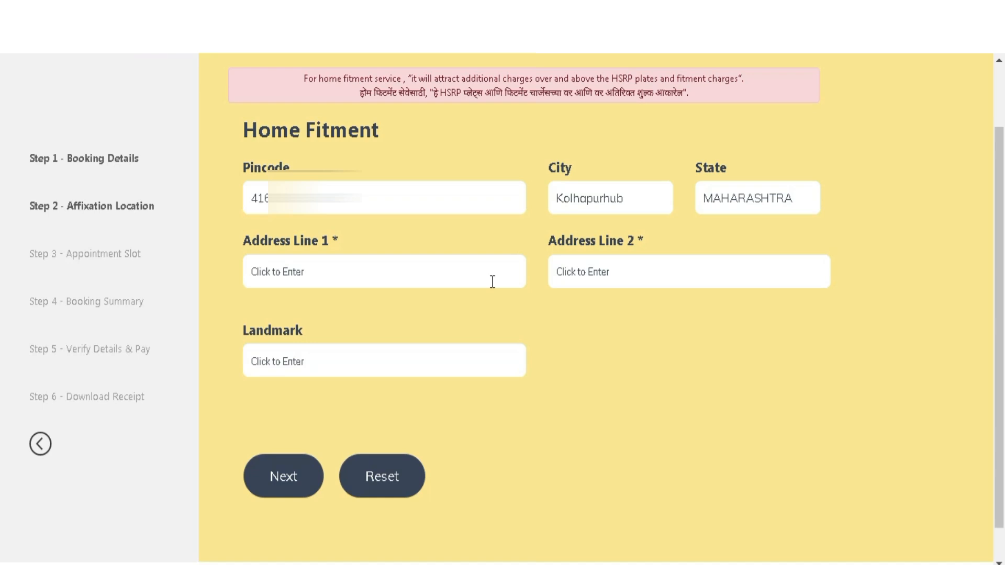
pyautogui.scroll(-1, 492, 282)
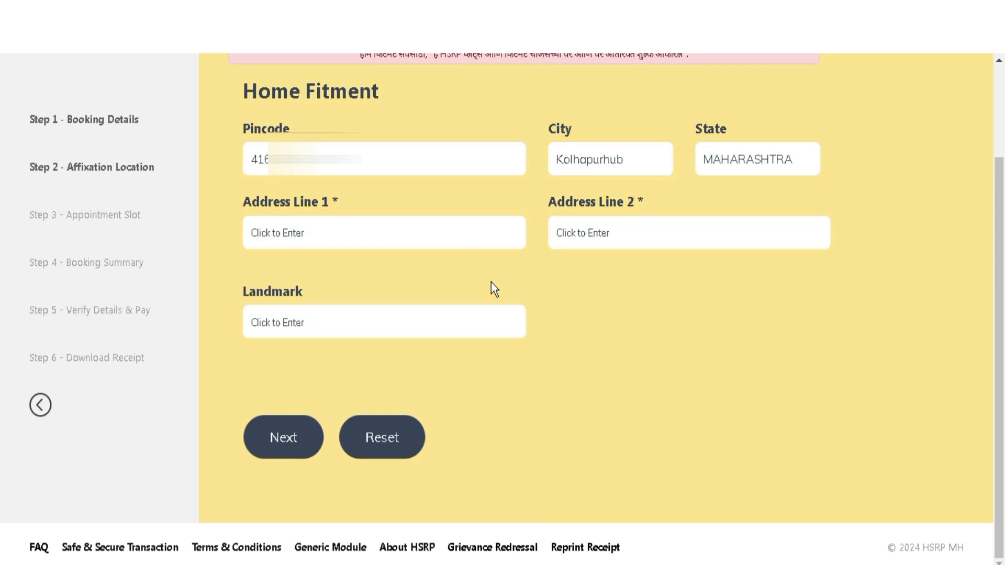
pyautogui.scroll(2, 491, 281)
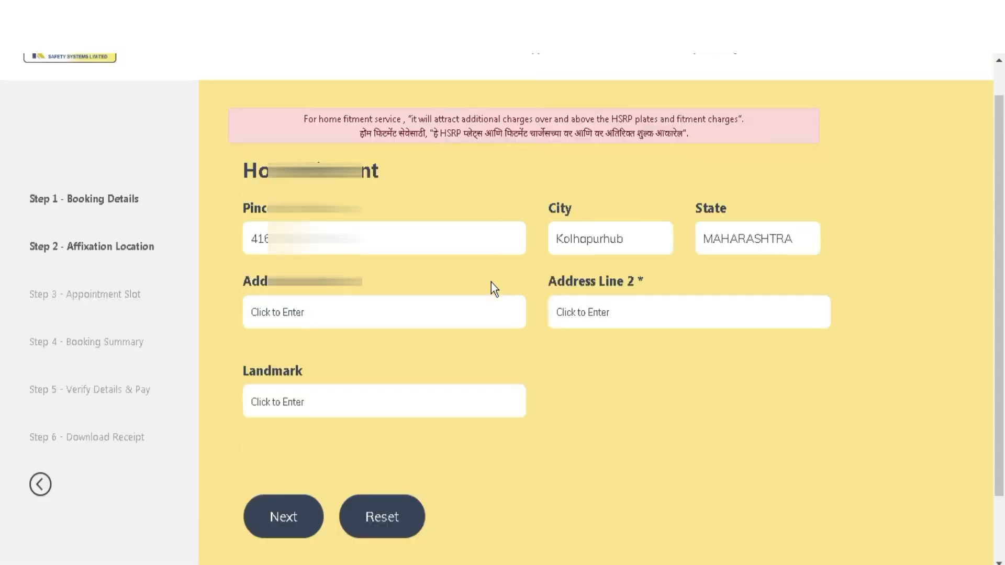
pyautogui.scroll(1, 491, 282)
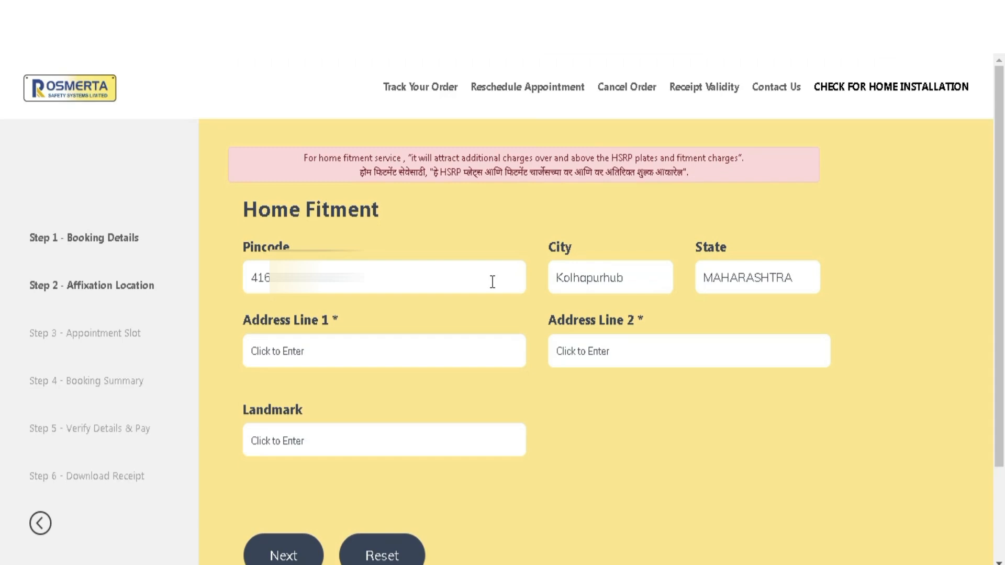
pyautogui.scroll(-2, 492, 281)
# Recheck home fitment, see it unavailable, and switch to Affixation Centre Appointment
pyautogui.click(475, 283)
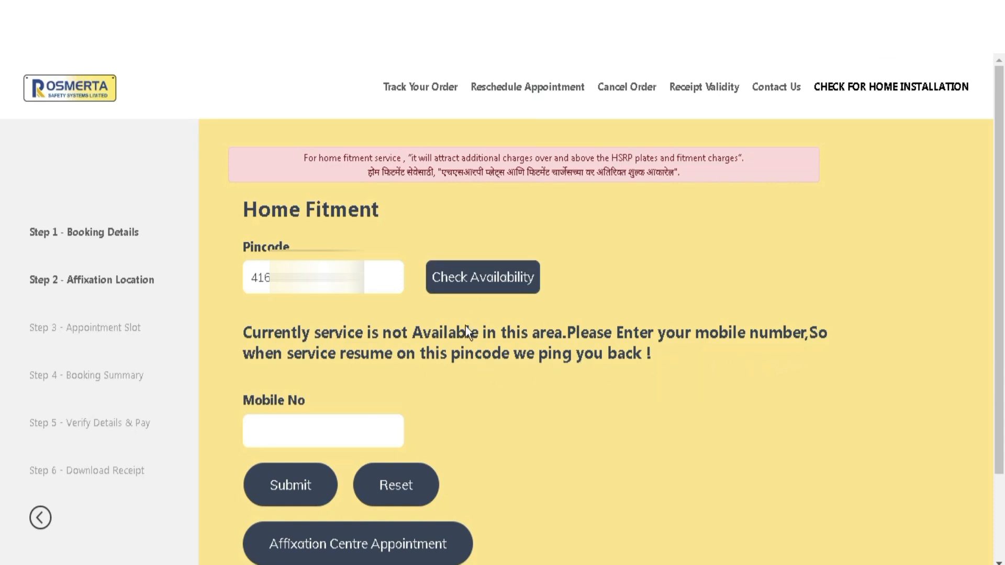
pyautogui.scroll(-2, 403, 321)
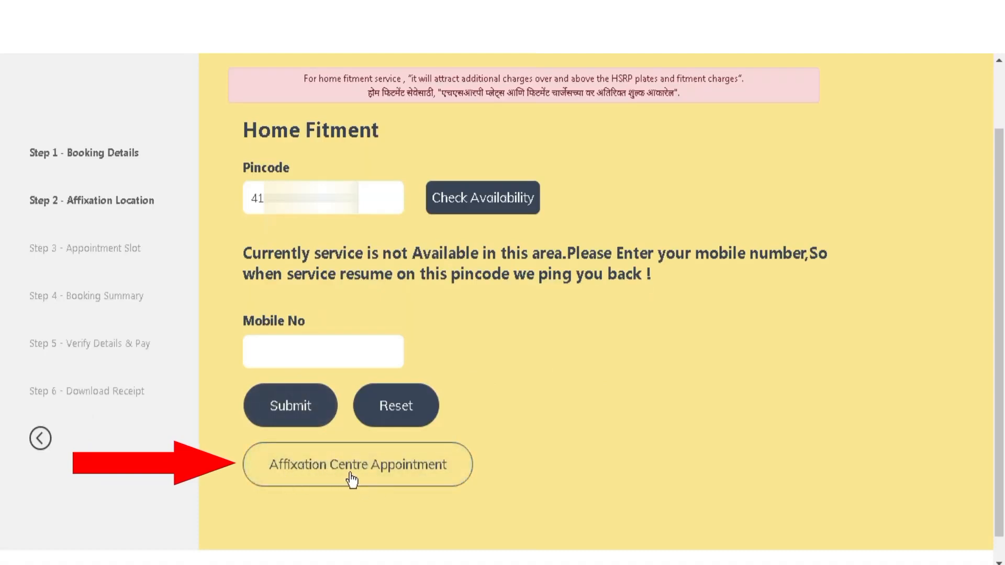
pyautogui.click(373, 467)
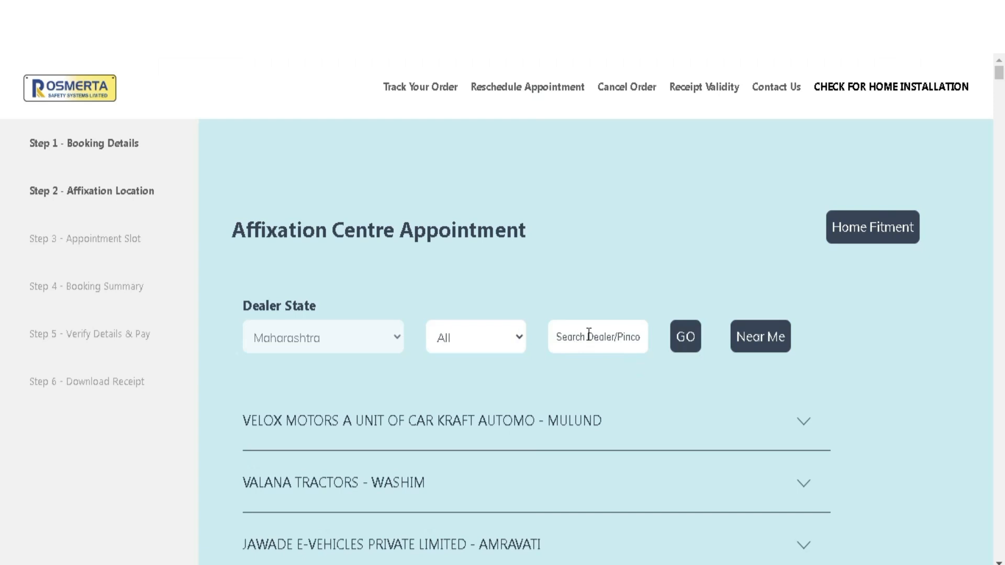
# Search the Maharashtra dealer list by the area pincode
pyautogui.scroll(-2, 607, 407)
pyautogui.scroll(-2, 607, 407)
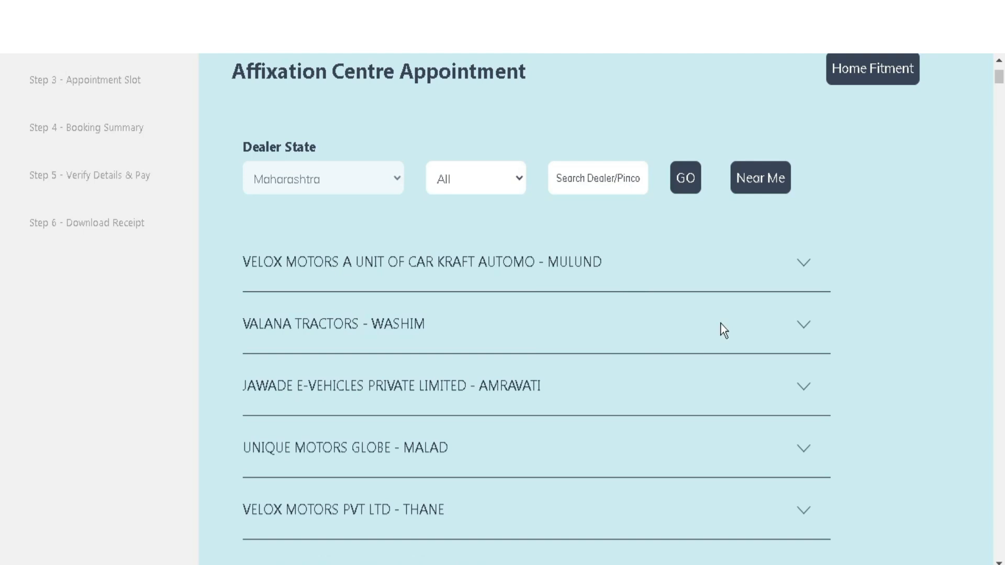
pyautogui.write('41')
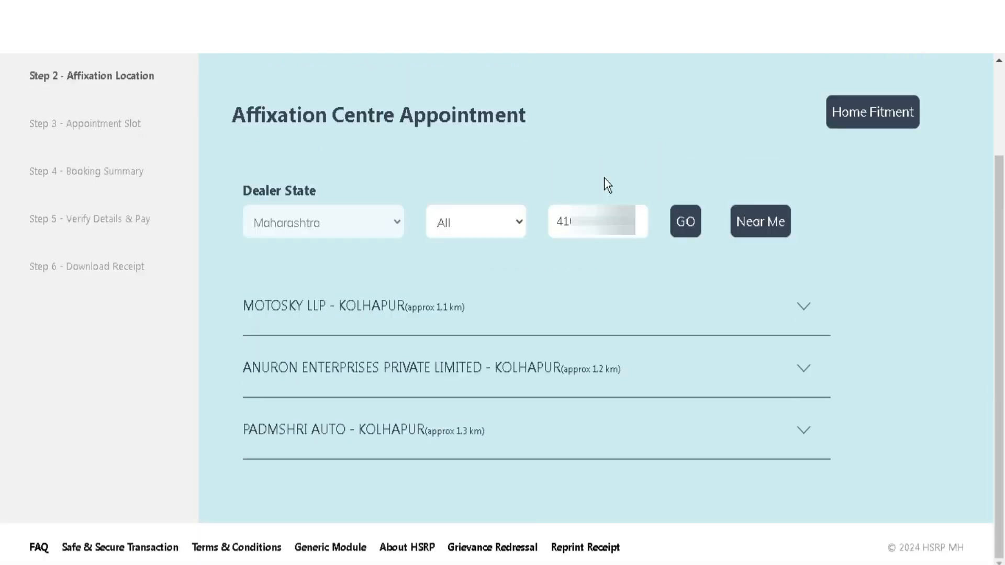
pyautogui.click(684, 227)
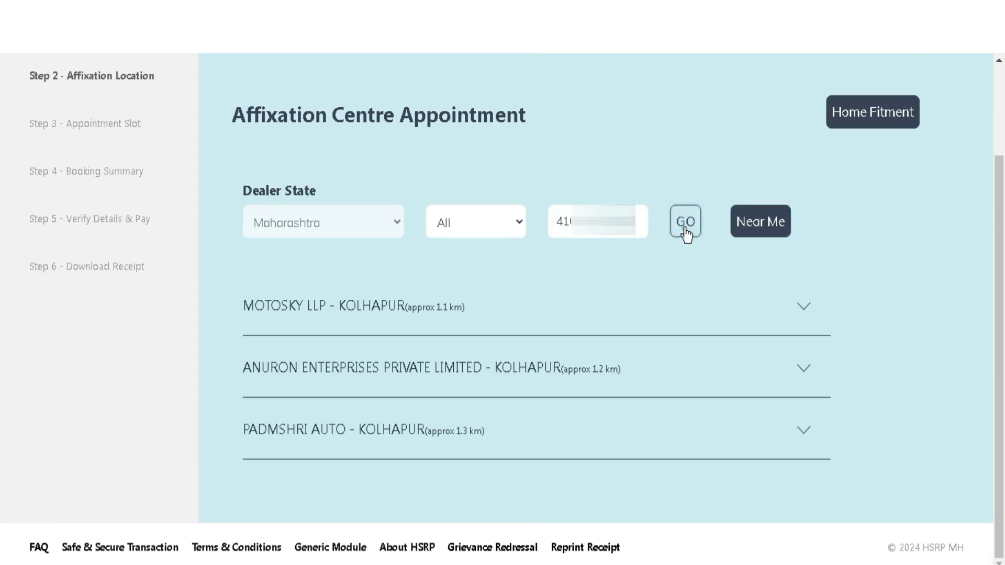
pyautogui.scroll(-3, 664, 293)
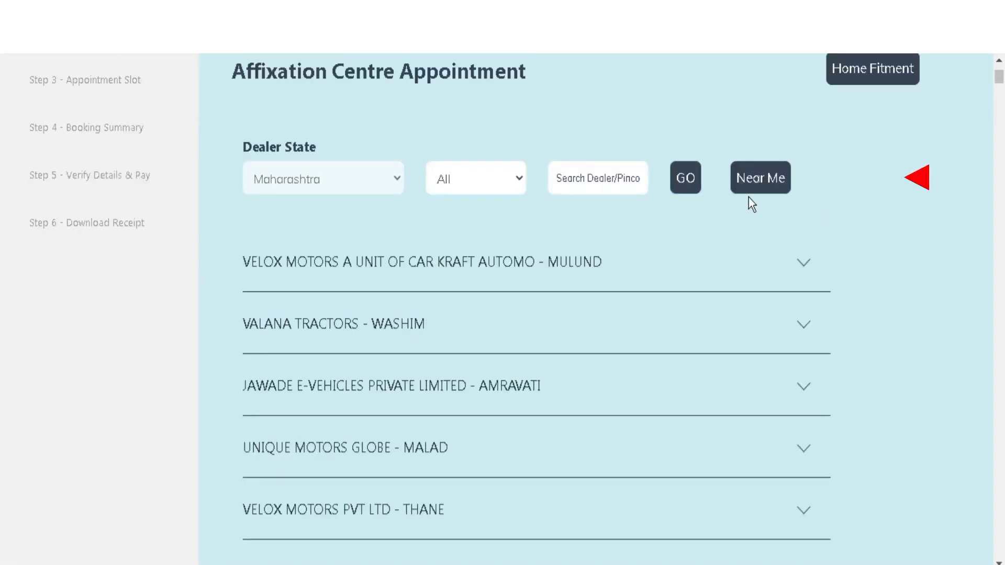
# Allow location access for Near Me and browse Kolhapur dealers sorted by distance
pyautogui.click(755, 187)
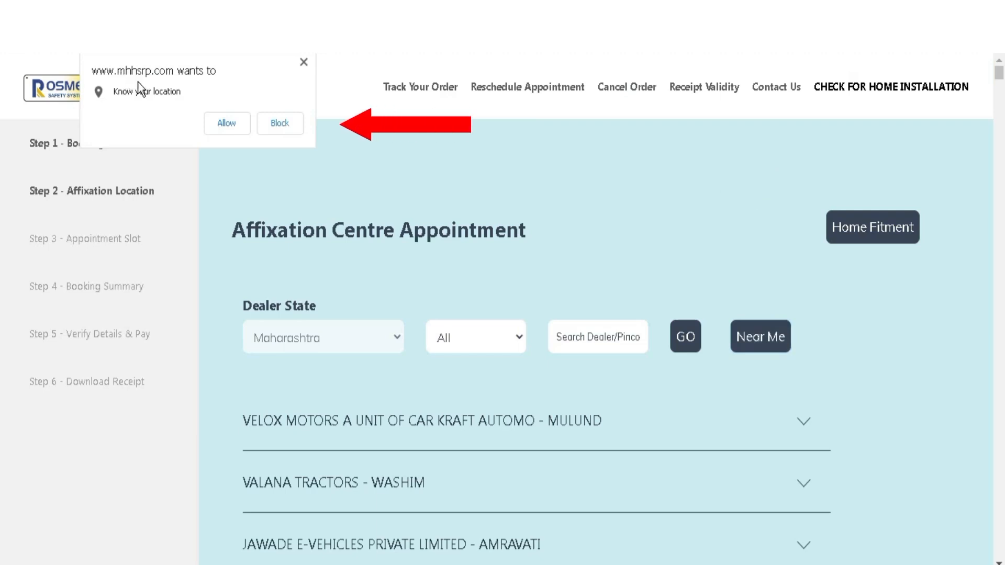
pyautogui.click(228, 124)
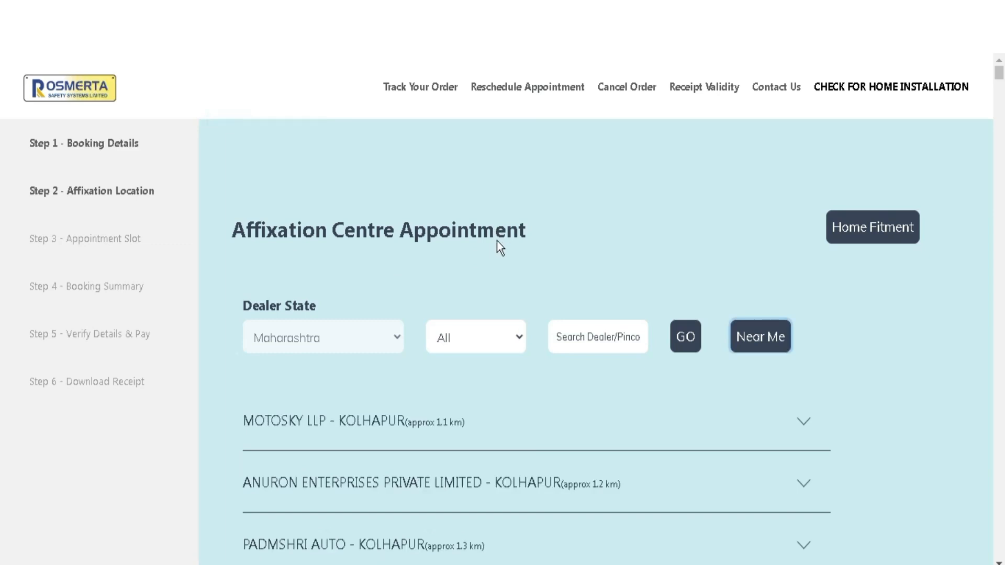
pyautogui.scroll(-2, 497, 242)
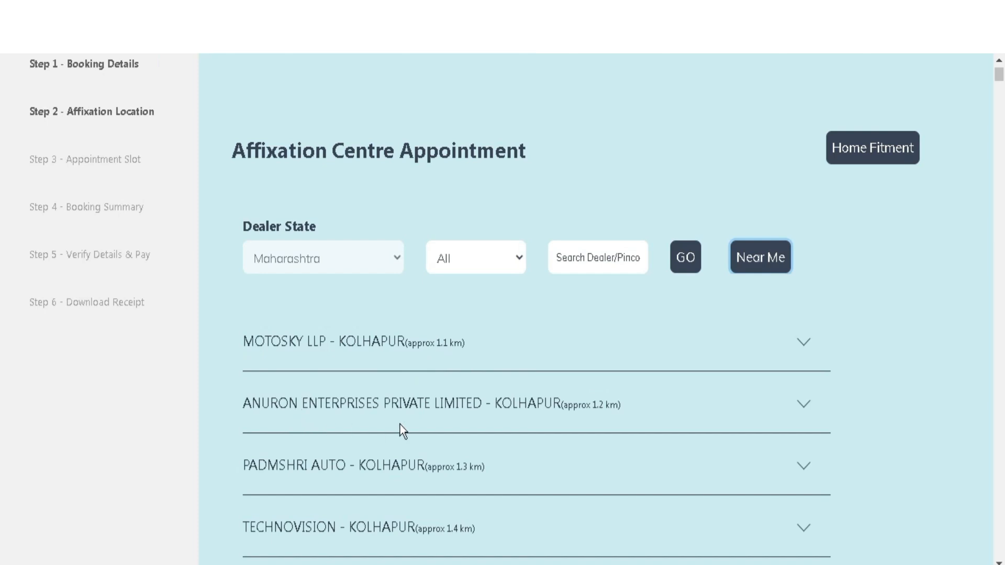
pyautogui.scroll(-2, 403, 430)
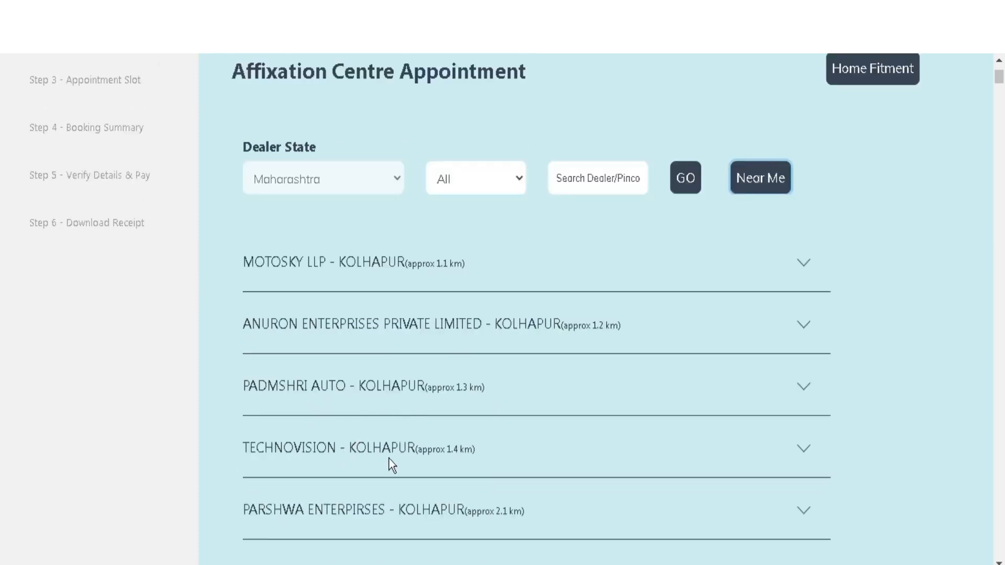
pyautogui.scroll(-2, 389, 464)
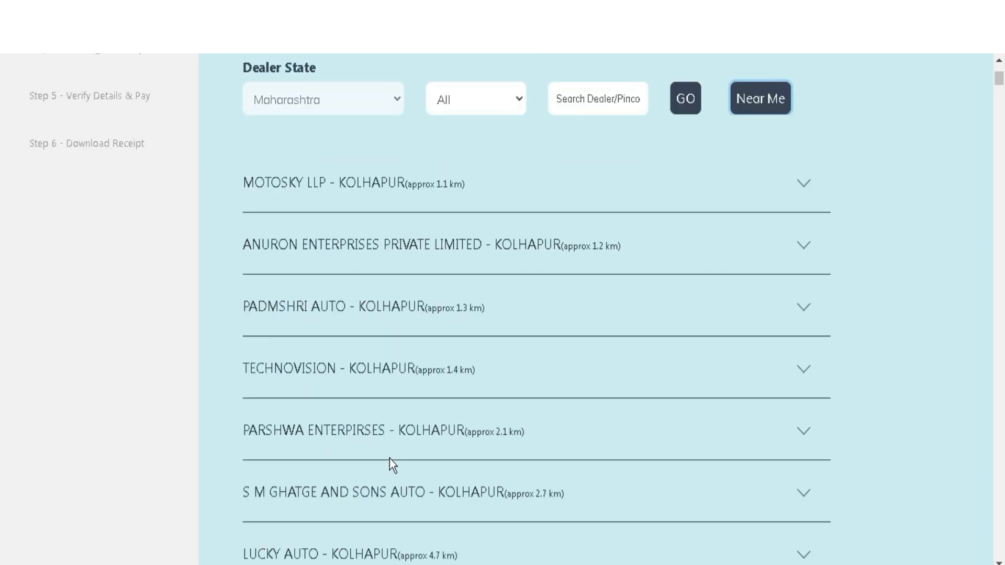
# Expand MOTOSKY LLP - KOLHAPUR and confirm it as the fitment dealer
pyautogui.scroll(-2, 390, 457)
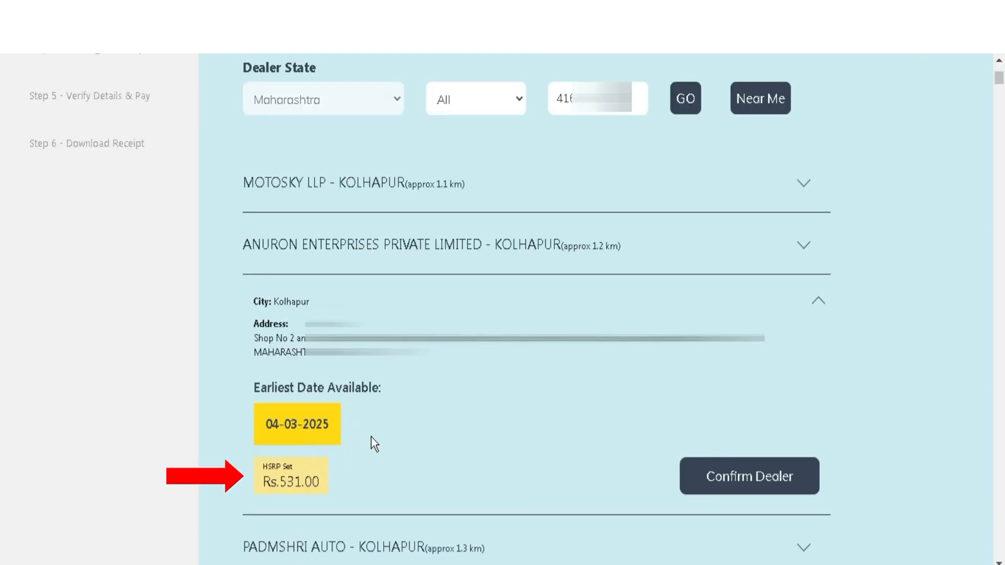
pyautogui.scroll(-2, 957, 396)
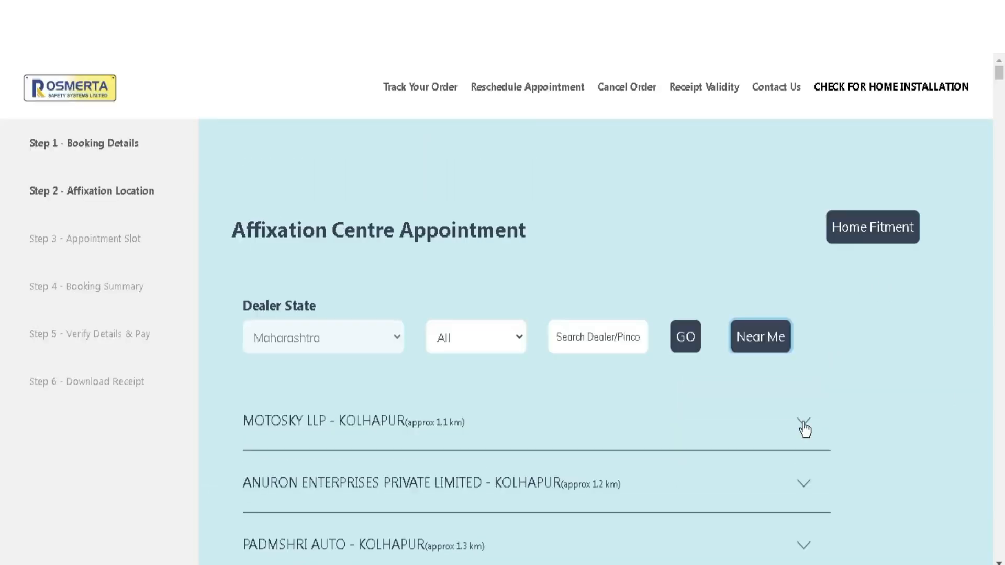
pyautogui.click(802, 421)
pyautogui.scroll(-3, 803, 427)
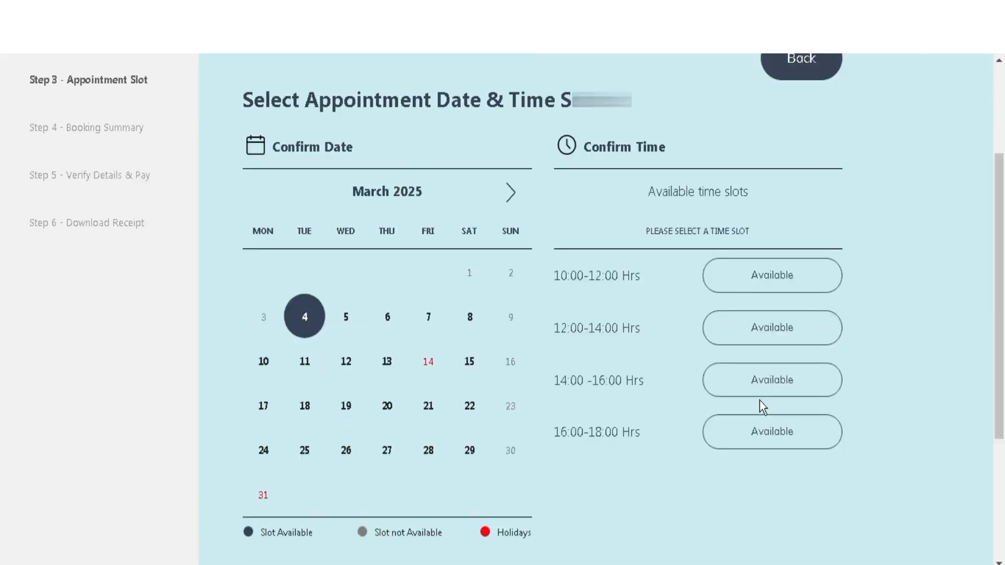
pyautogui.click(386, 318)
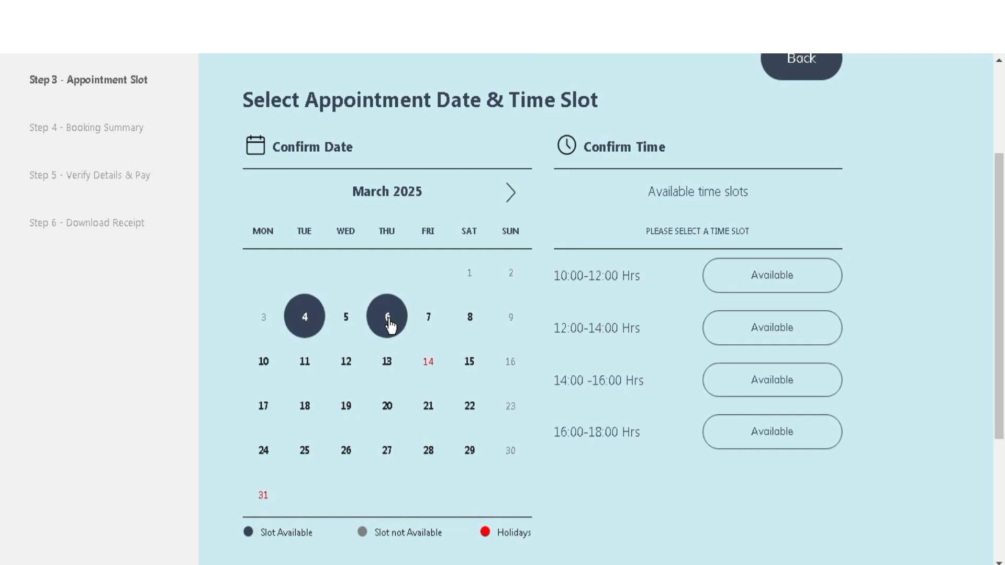
# Choose 4 March 2025 with the available 12:00–14:00 Hrs slot, then Confirm & Proceed
pyautogui.click(306, 322)
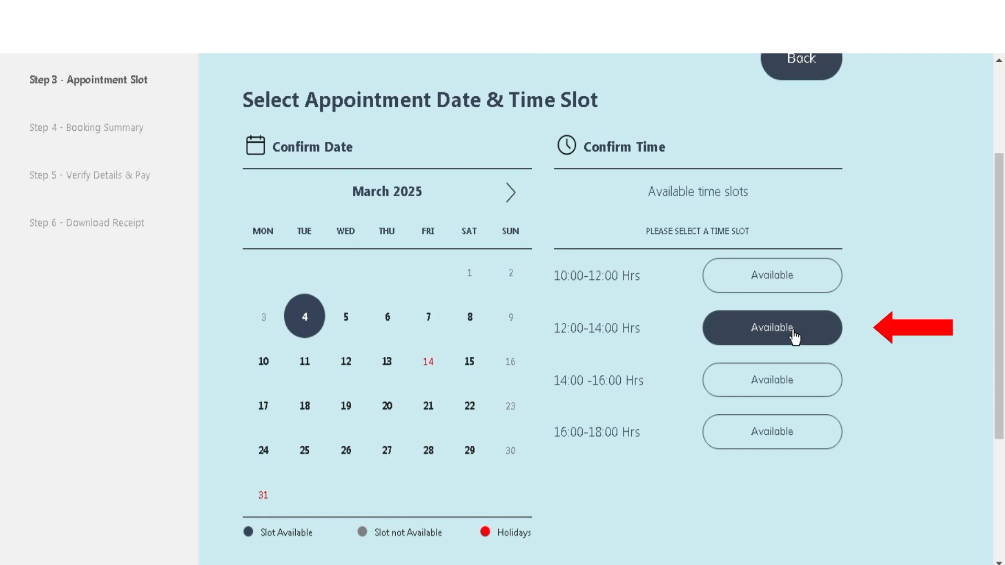
pyautogui.click(793, 330)
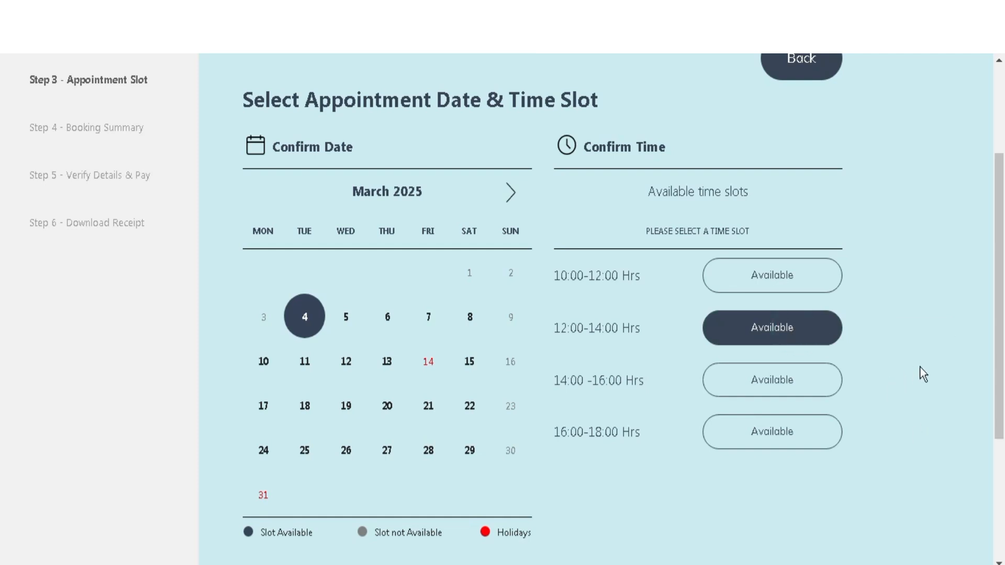
pyautogui.scroll(-3, 920, 367)
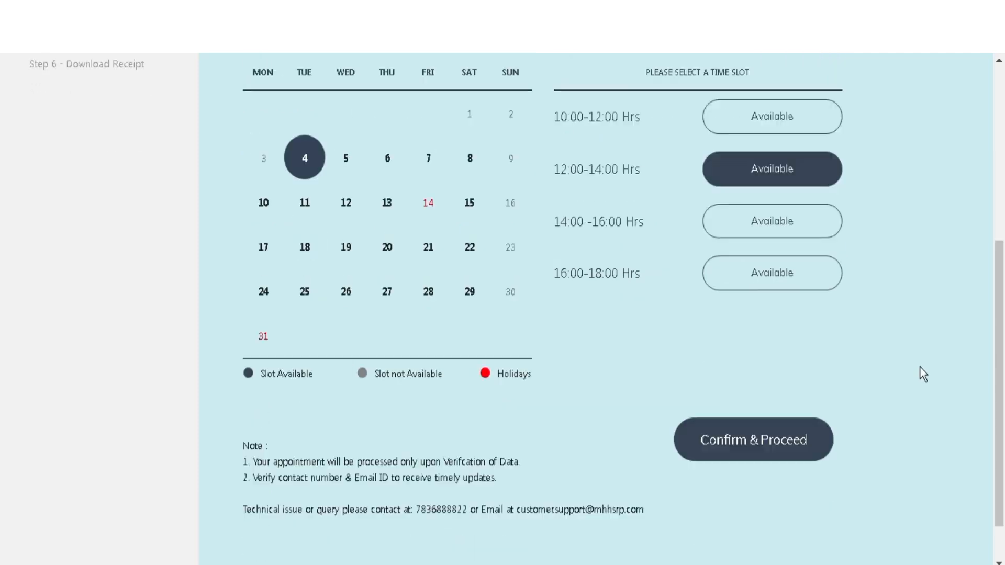
pyautogui.click(773, 449)
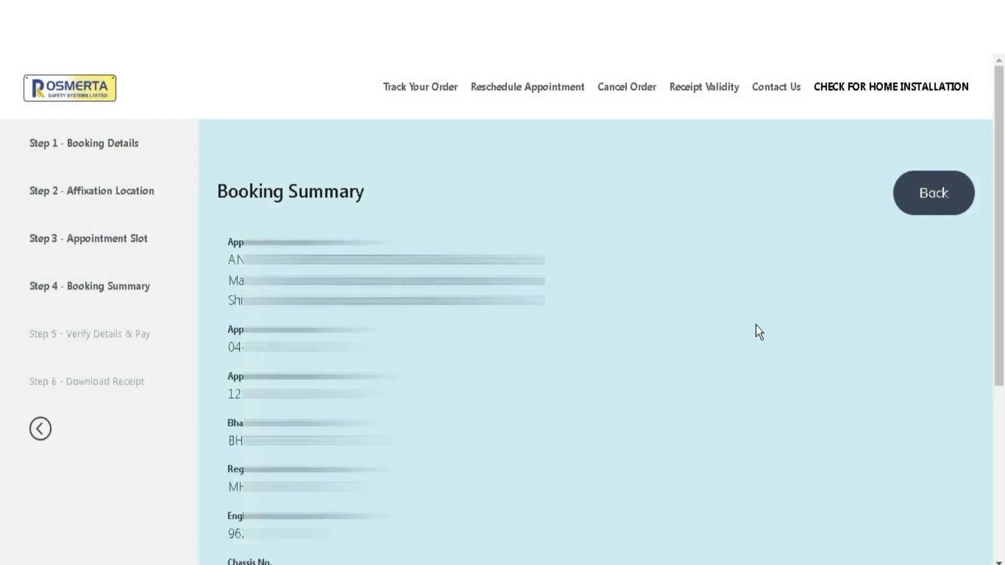
# Confirm the booking summary to reach Verify Details & Pay, totalling Rs. 531.00 with 18% GST
pyautogui.scroll(-2, 756, 325)
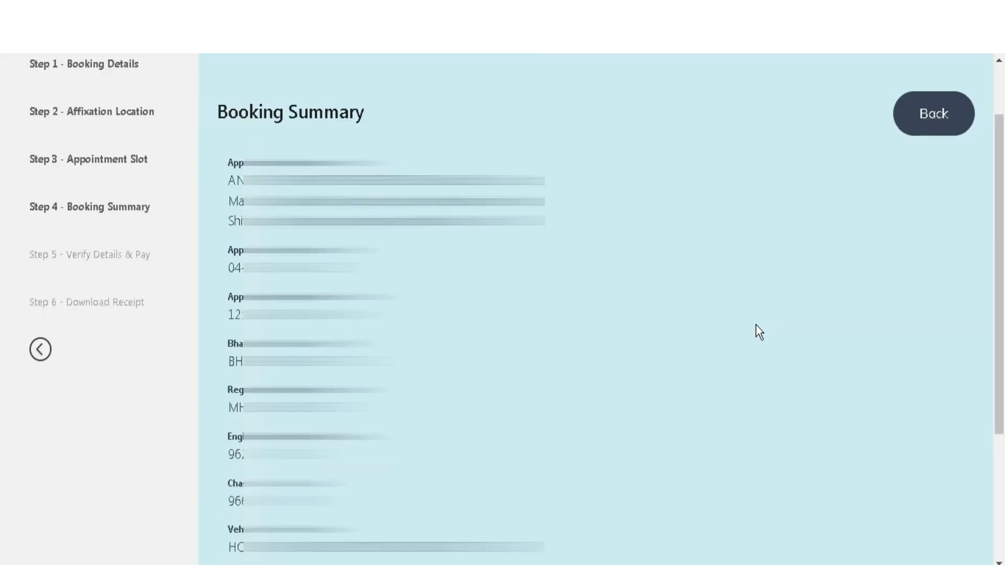
pyautogui.scroll(-4, 756, 327)
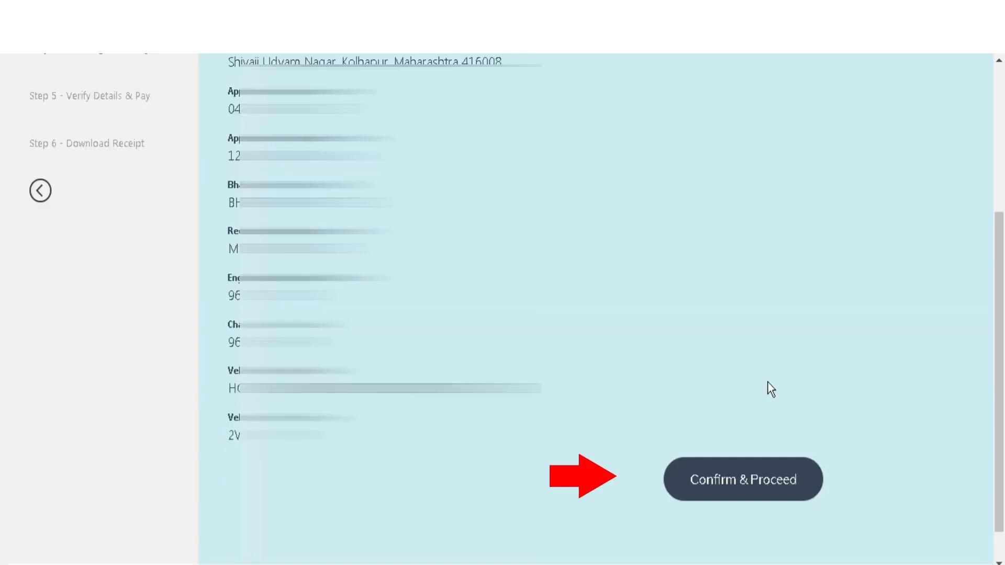
pyautogui.click(767, 484)
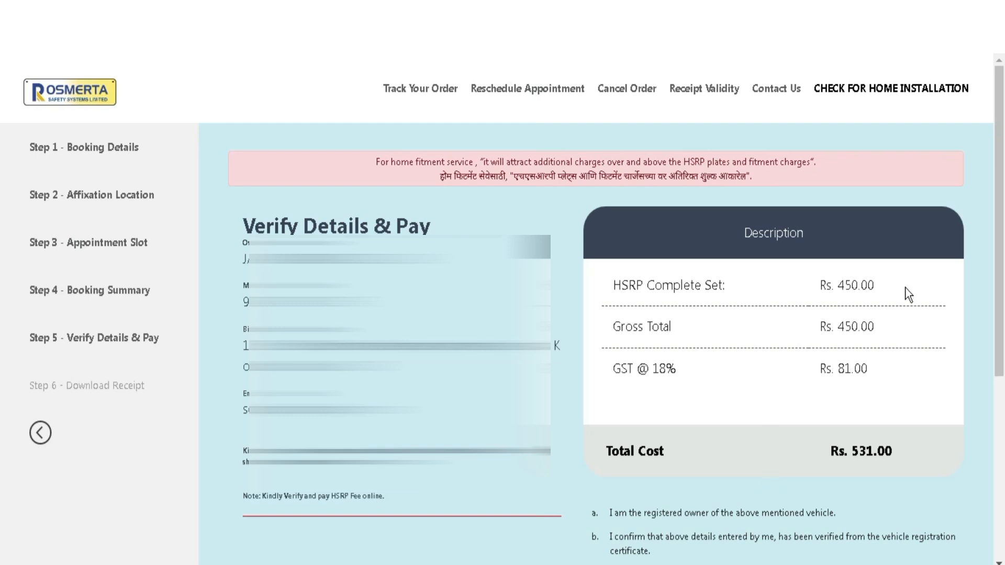
# Agree to the Terms and Conditions and choose Pay Online for Rs. 531.00
pyautogui.scroll(-2, 908, 287)
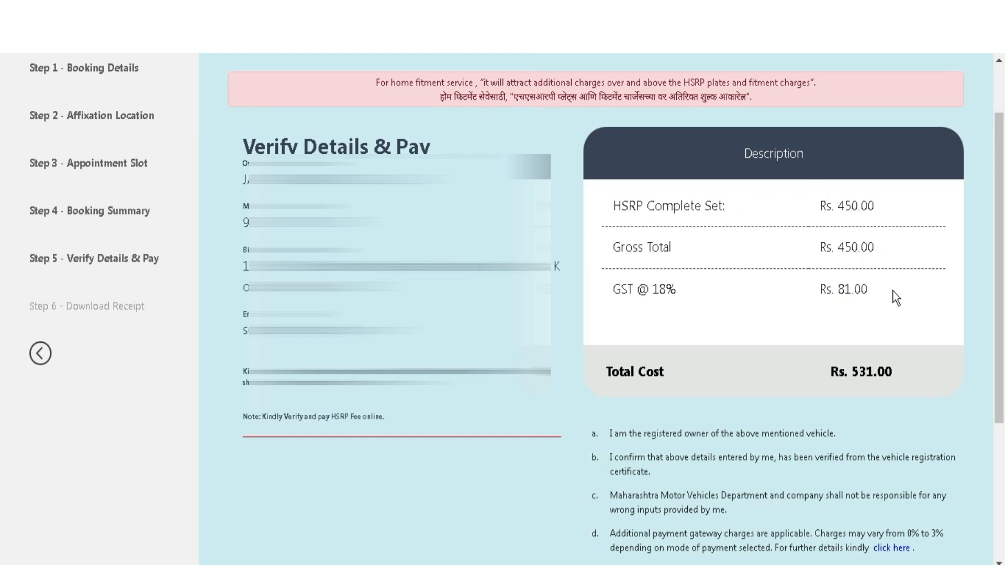
pyautogui.scroll(-5, 873, 252)
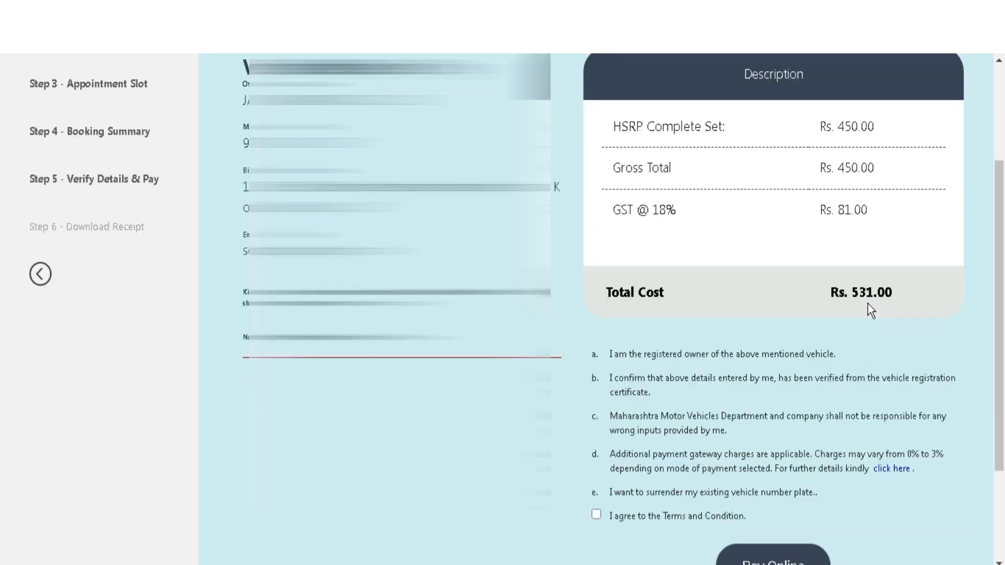
pyautogui.click(596, 370)
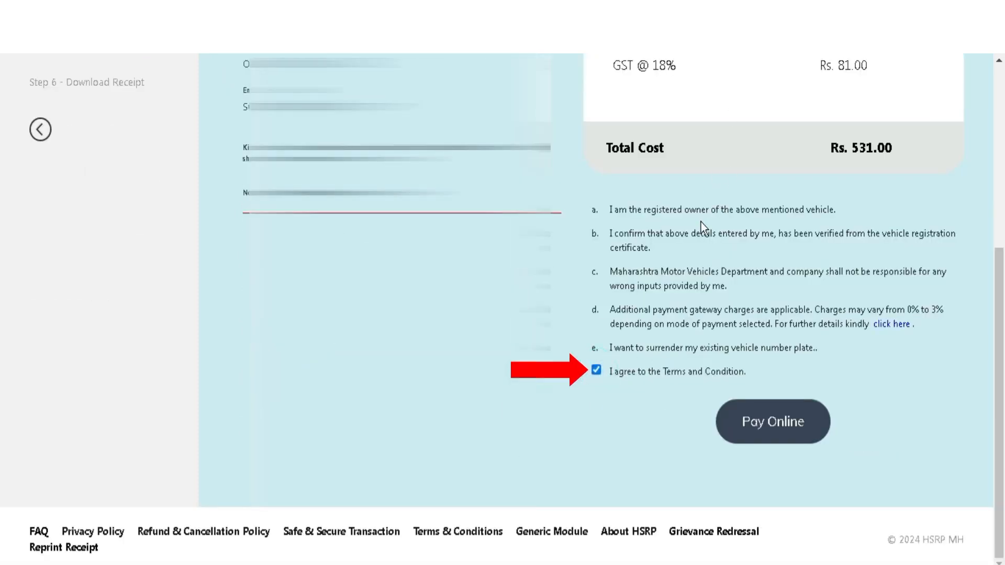
pyautogui.click(786, 424)
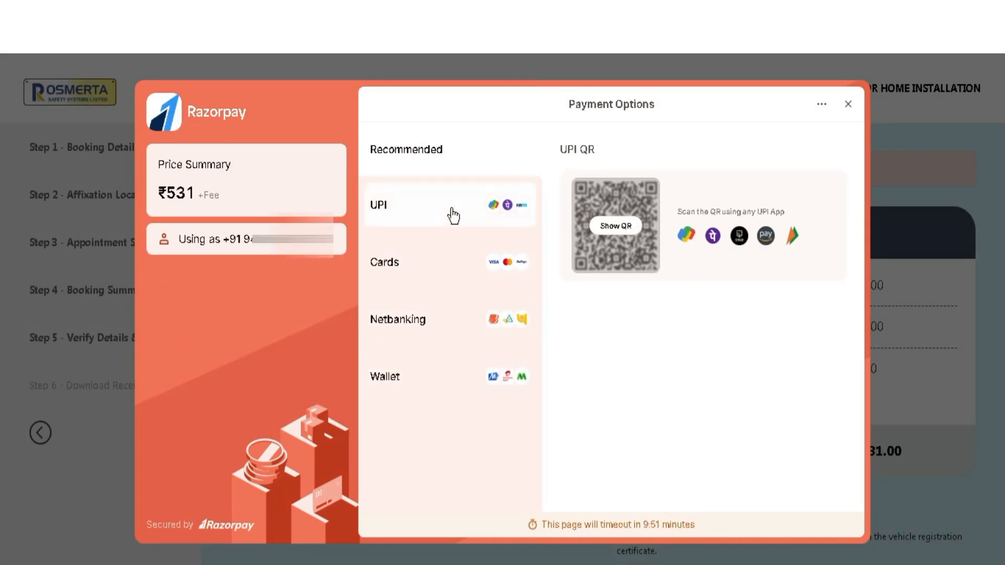
# Request the UPI QR code and accept the ₹531.31 fee breakup
pyautogui.click(617, 226)
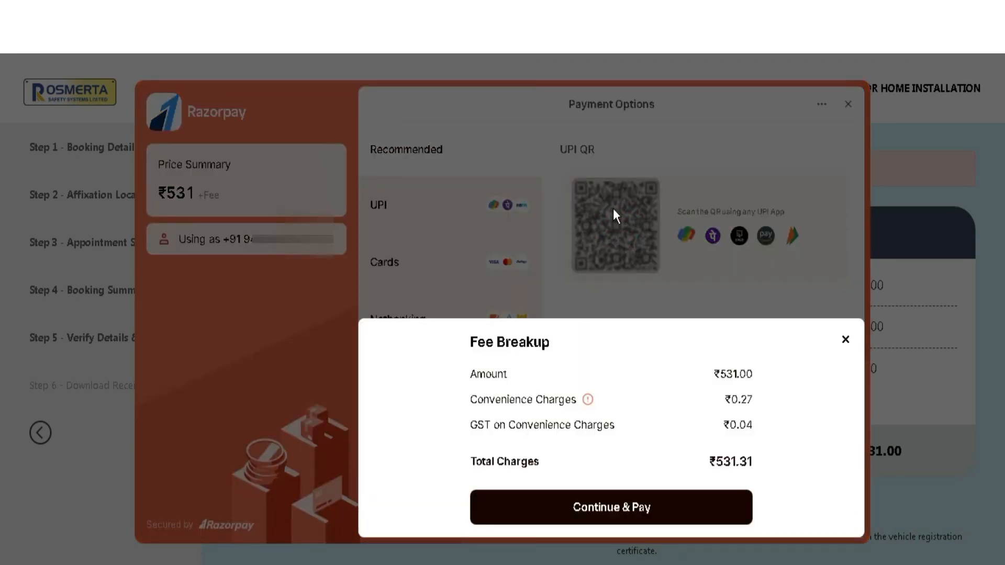
pyautogui.click(626, 508)
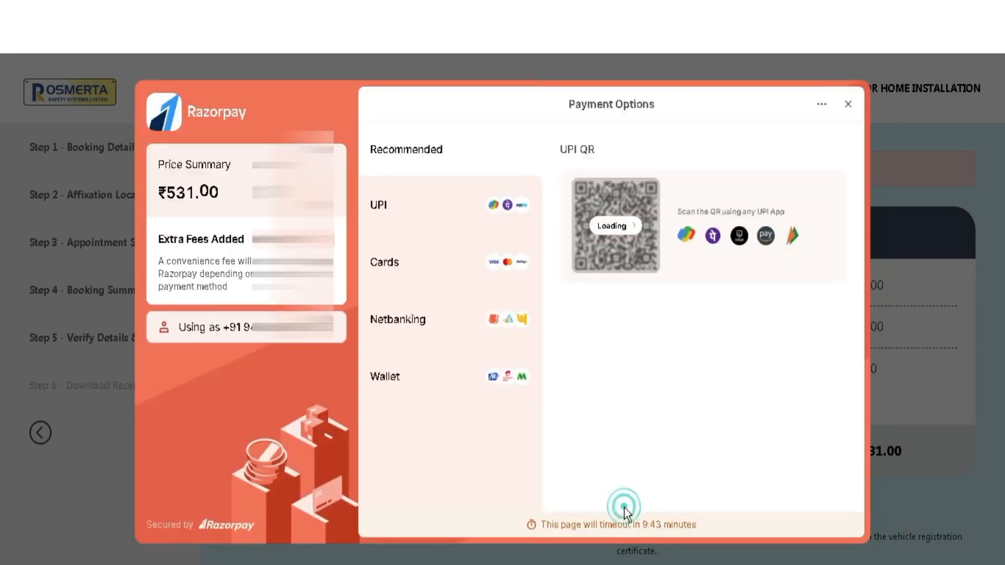